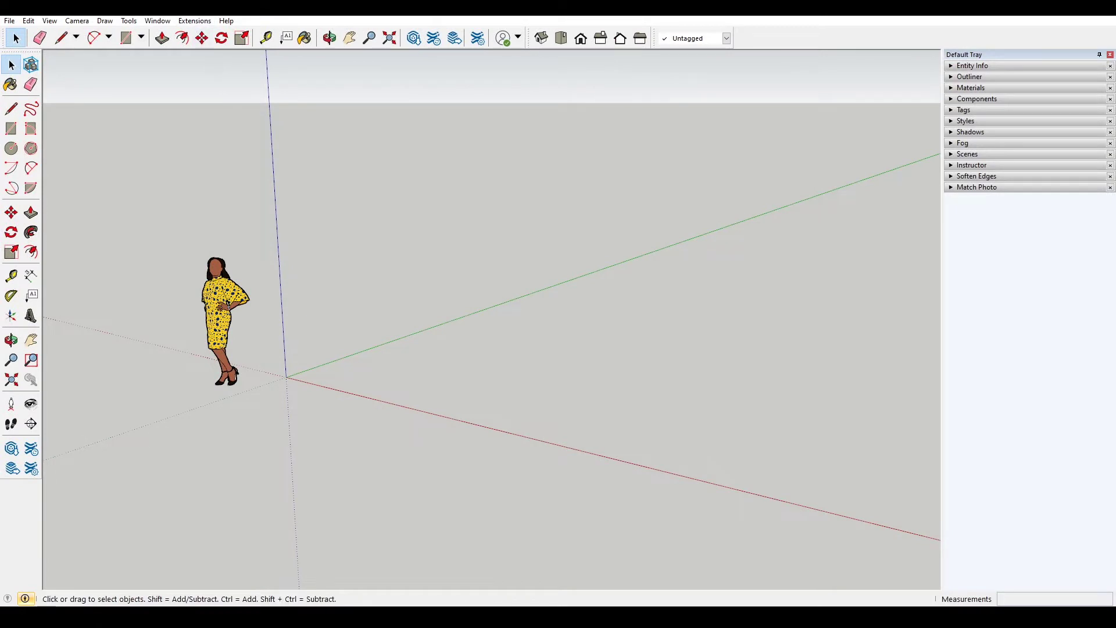
- Open the Window menu to reach the Toolbar Editor entry
left_click(157, 20)
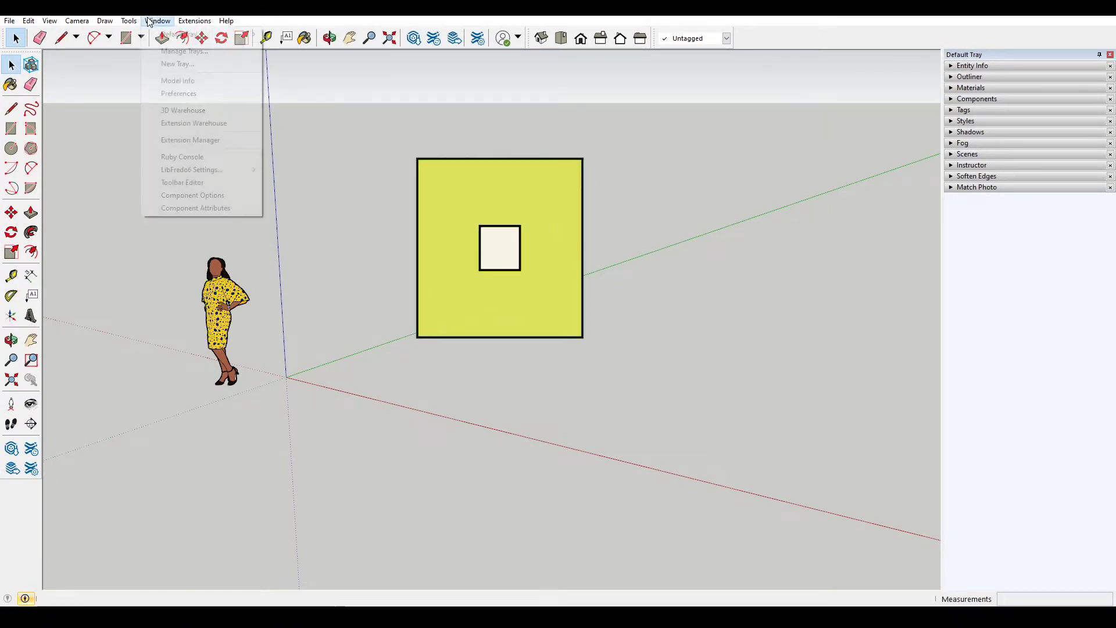
left_click(197, 185)
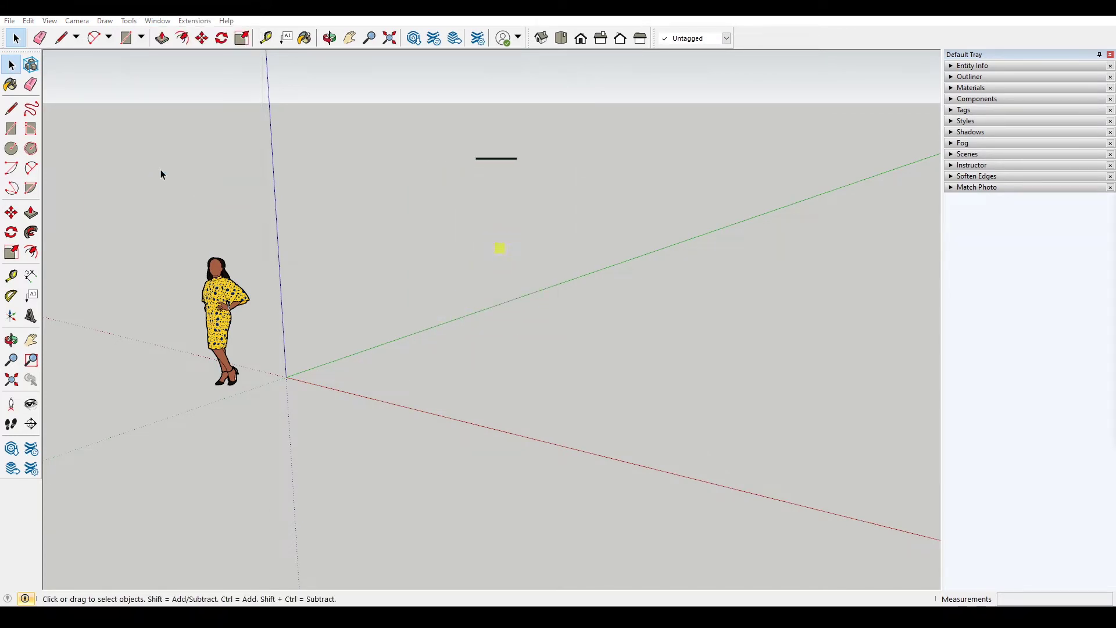
left_click(158, 21)
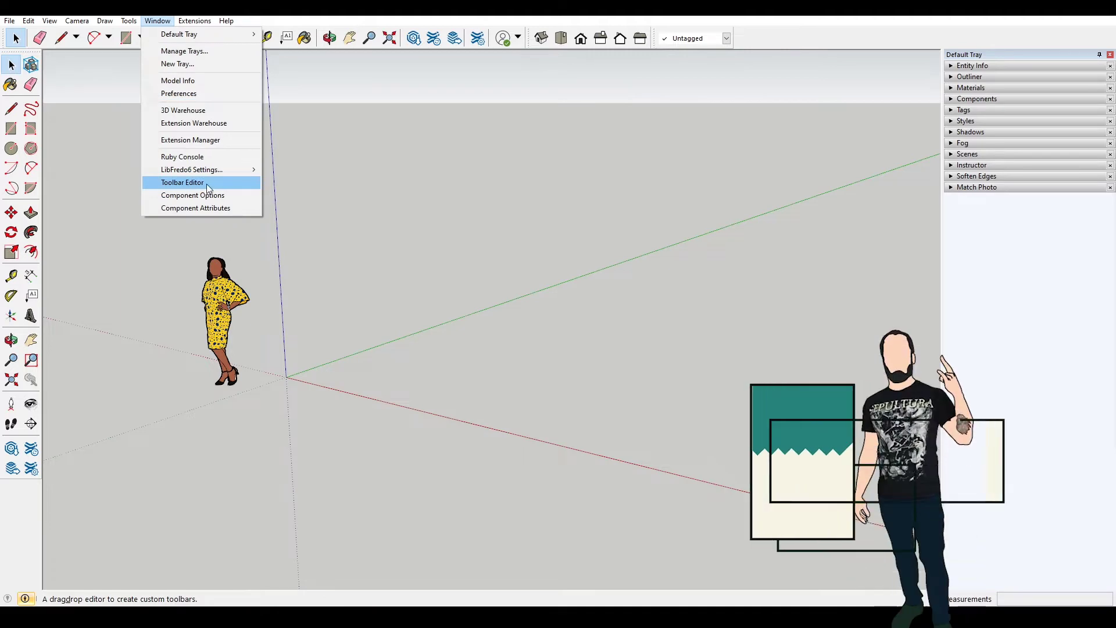
left_click(182, 182)
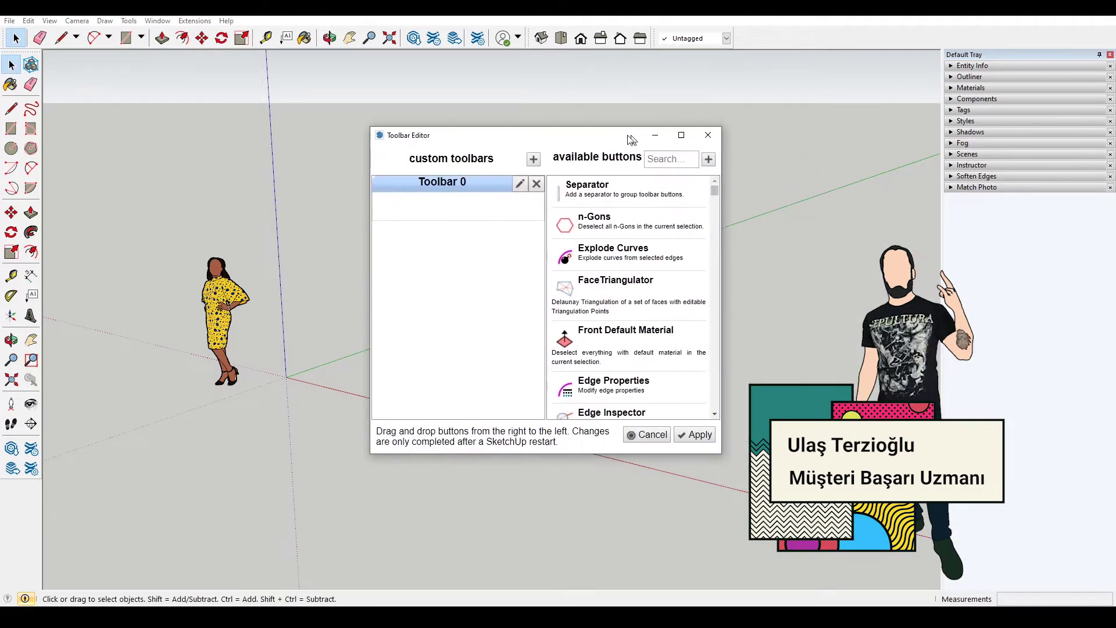
left_click_drag(631, 135, 578, 135)
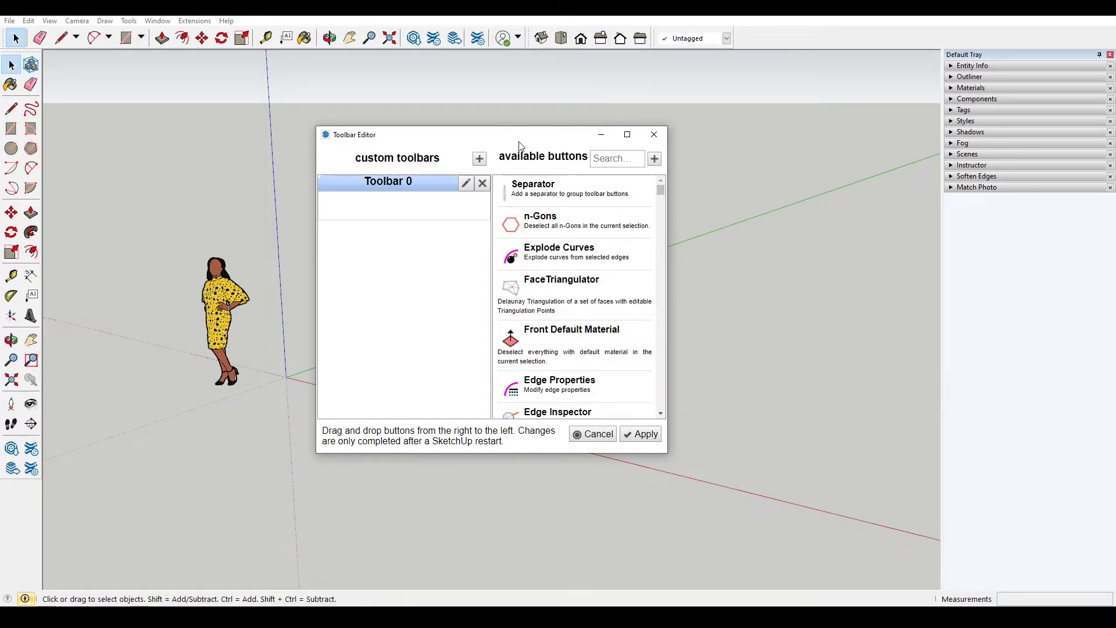
left_click_drag(524, 139, 670, 110)
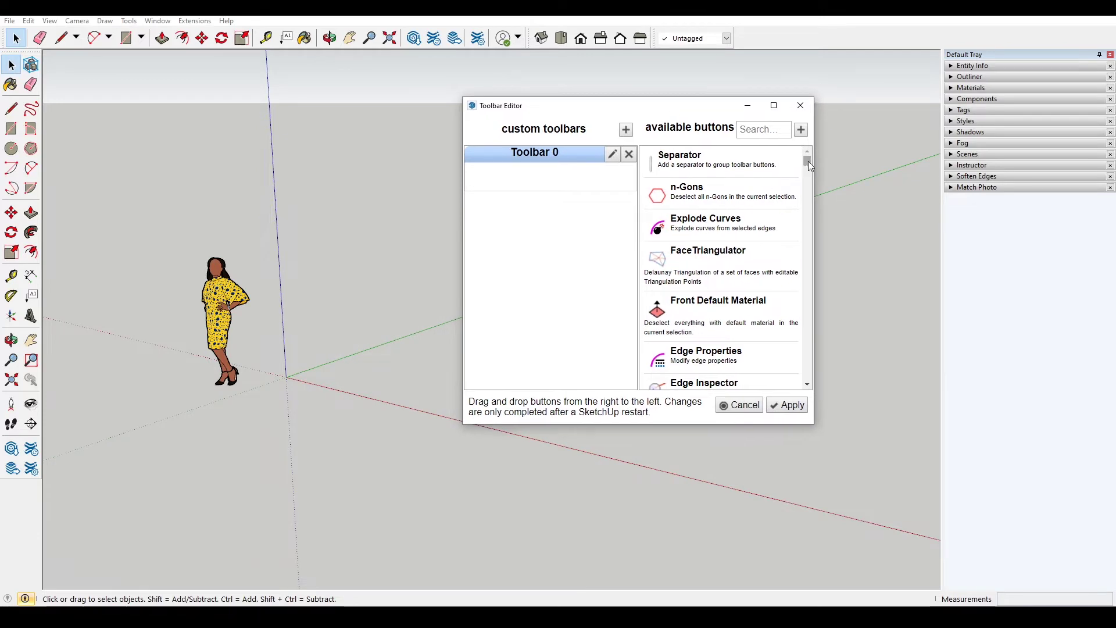
mouse_move(808, 162)
left_mouse_down()
mouse_move(807, 191)
mouse_move(808, 159)
left_mouse_up()
- Rename the custom toolbar from 'Toolbar 0' to 'Mobilya Modelleme'
left_click(613, 153)
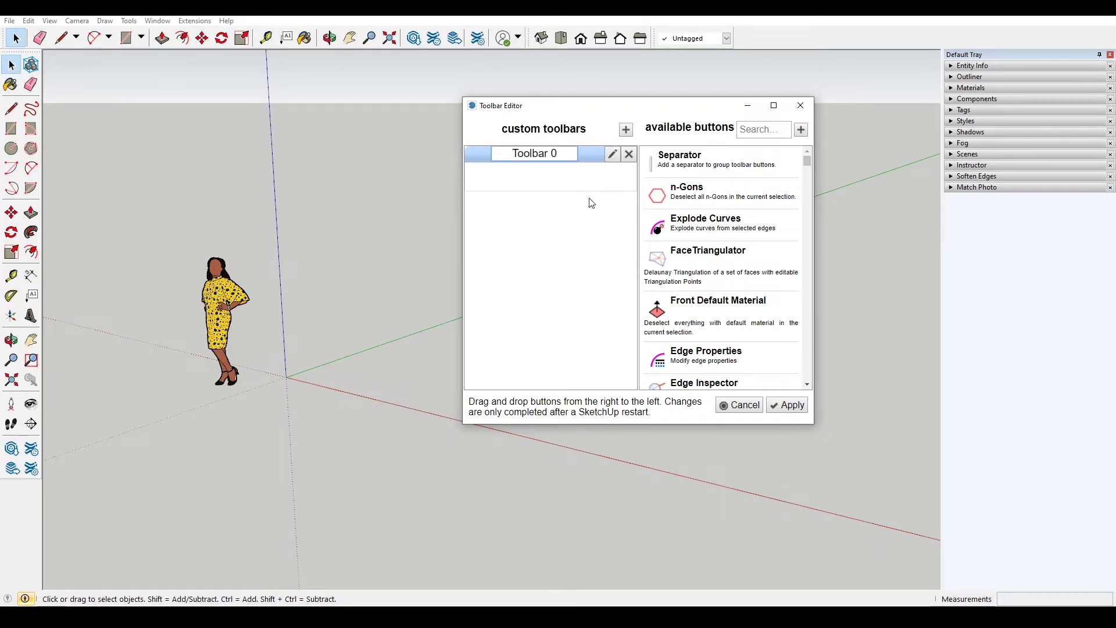
type("T")
key("BackSpace")
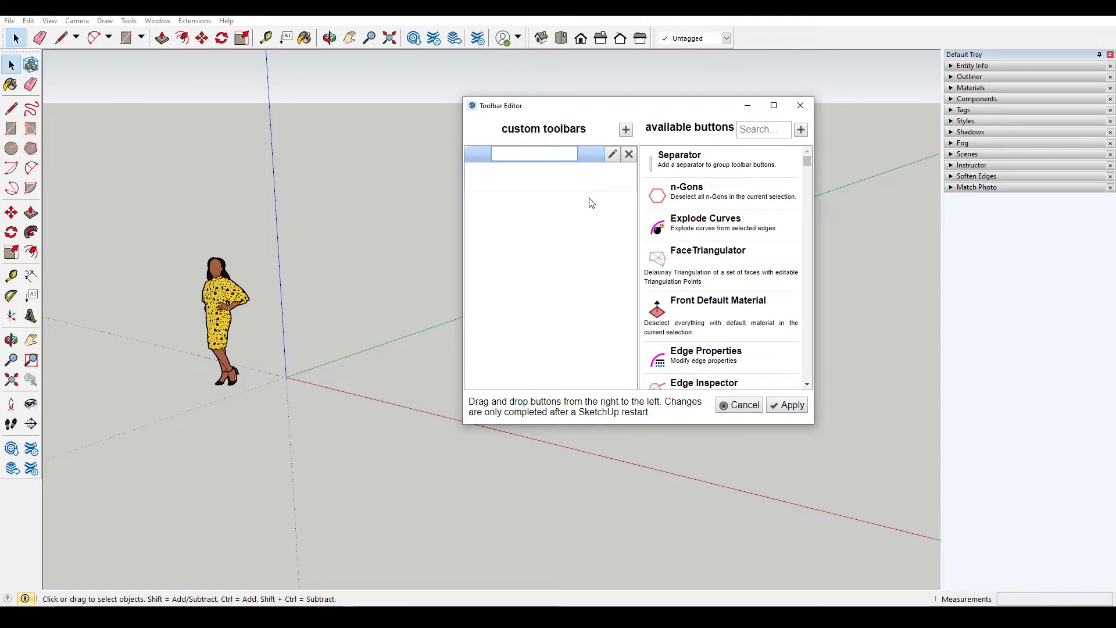
type("Modelleme")
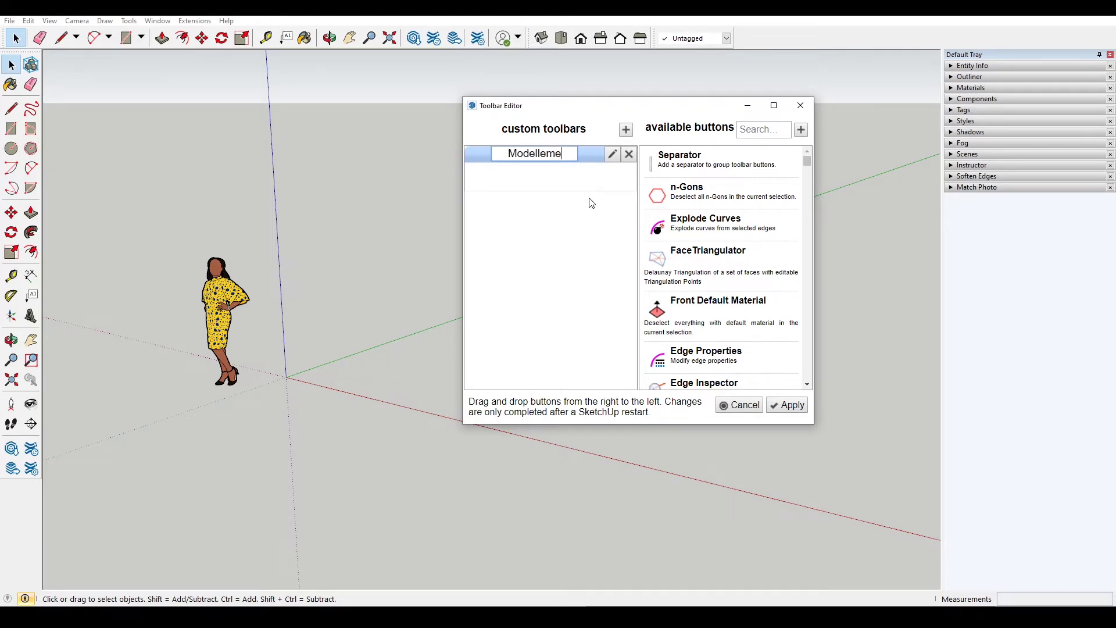
key("BackSpace")
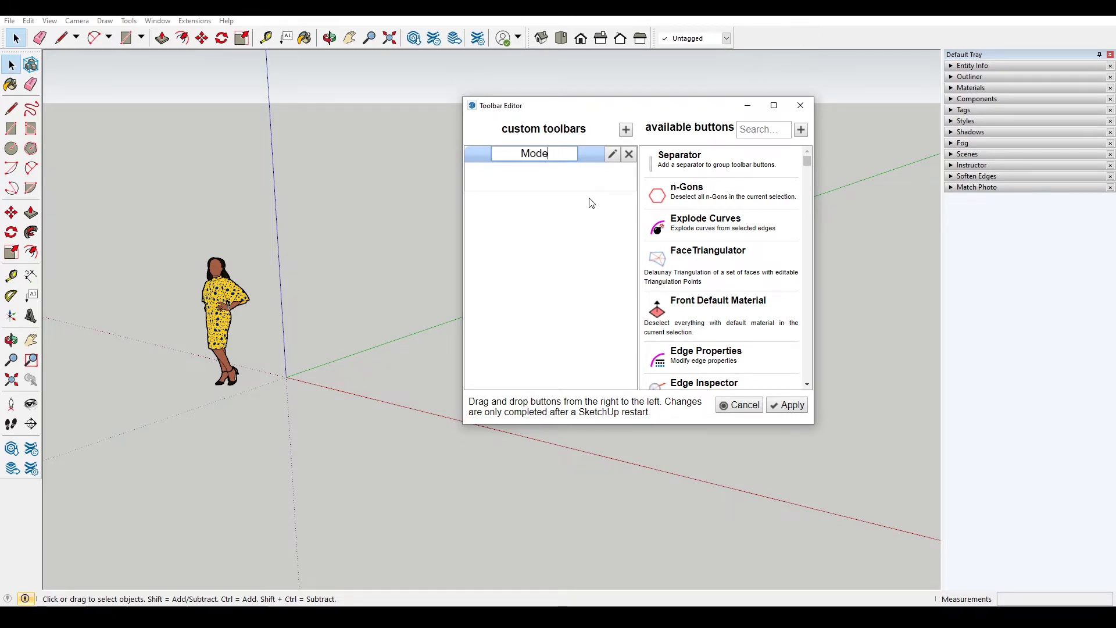
key("BackSpace")
key("BackSpace")
type("lya M")
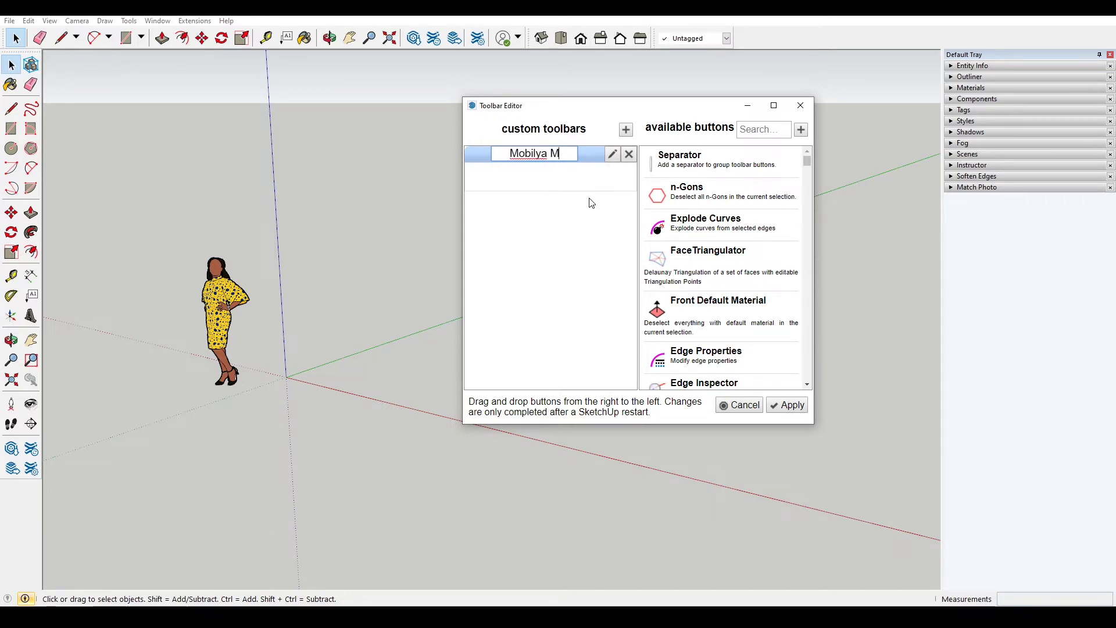
type("odelleme Araçl")
type("ar")
key("BackSpace")
key("BackSpace")
key("BackSpace")
key("BackSpace")
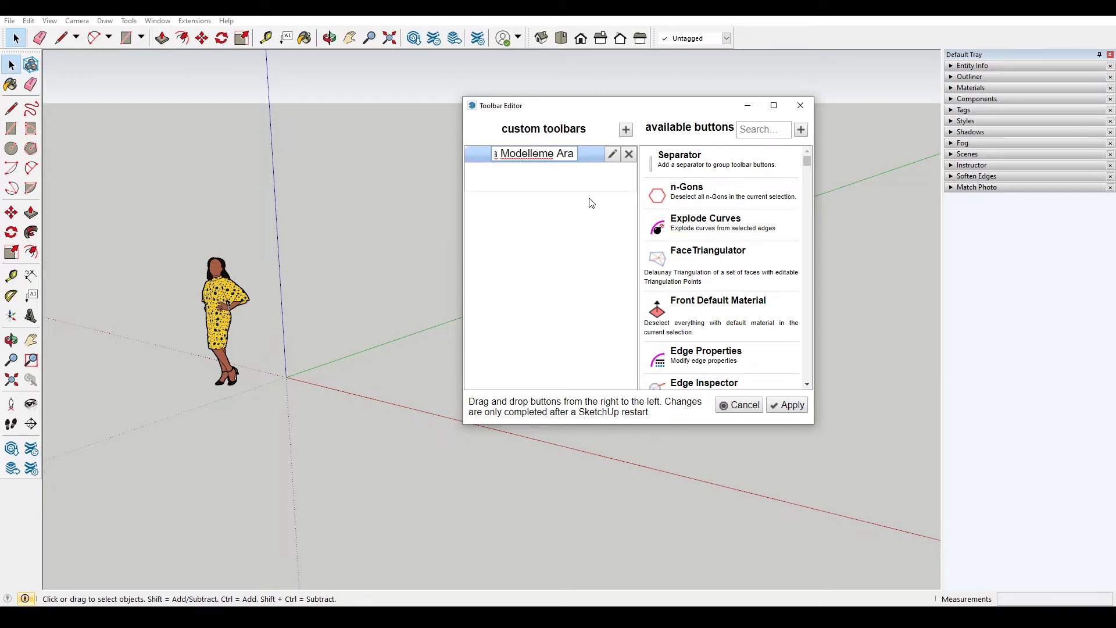
key("BackSpace")
key("BackSpace")
key("BackSpace")
key("BackSpace")
key("Return")
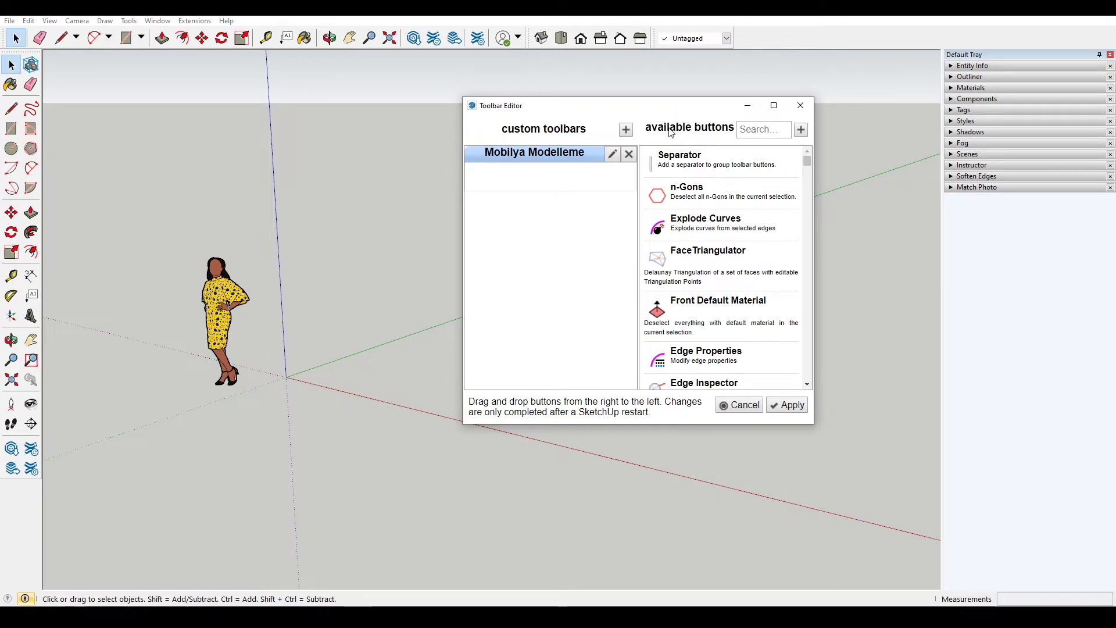
left_click(761, 135)
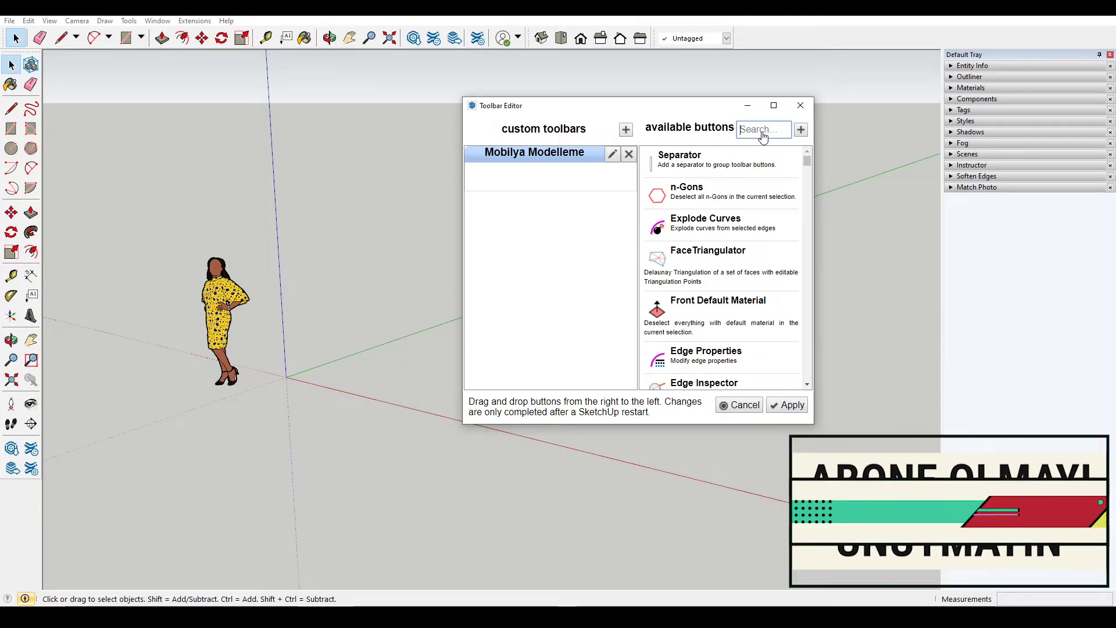
- Find Extrude Push Pull ('joint') and Offset on Surface ('offse') and add both to the toolbar
type("loi")
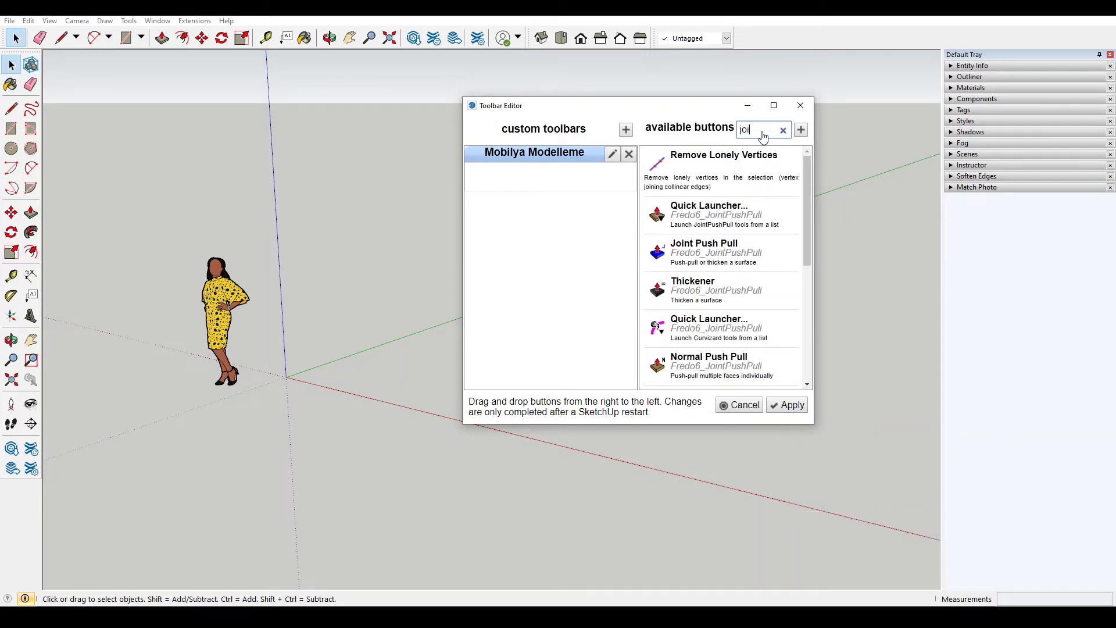
type("nt")
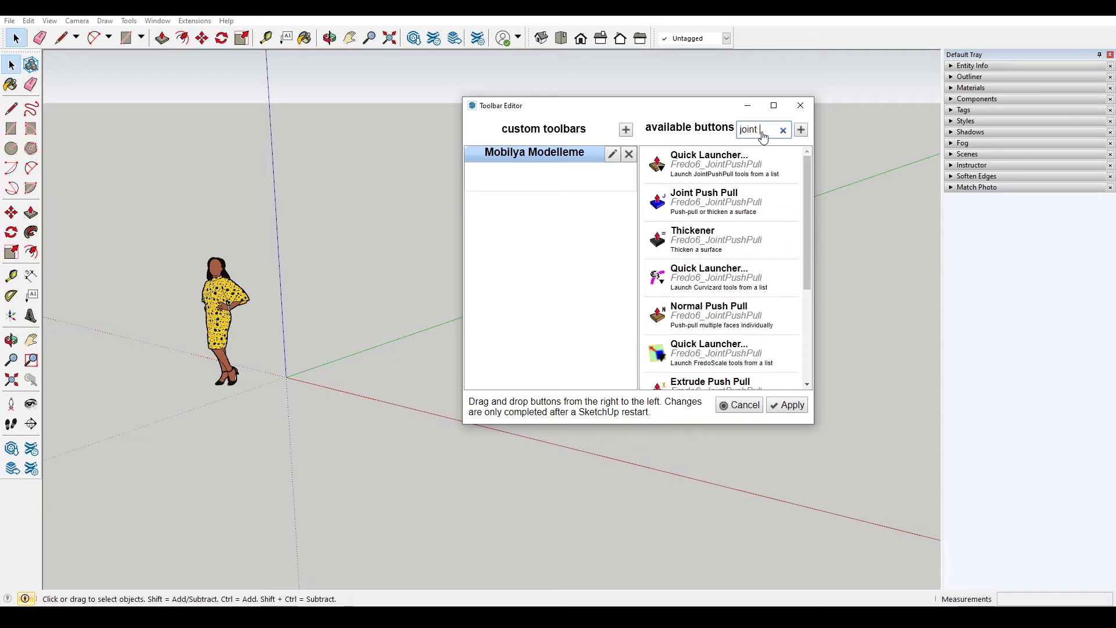
key("BackSpace")
left_click_drag(809, 190, 808, 280)
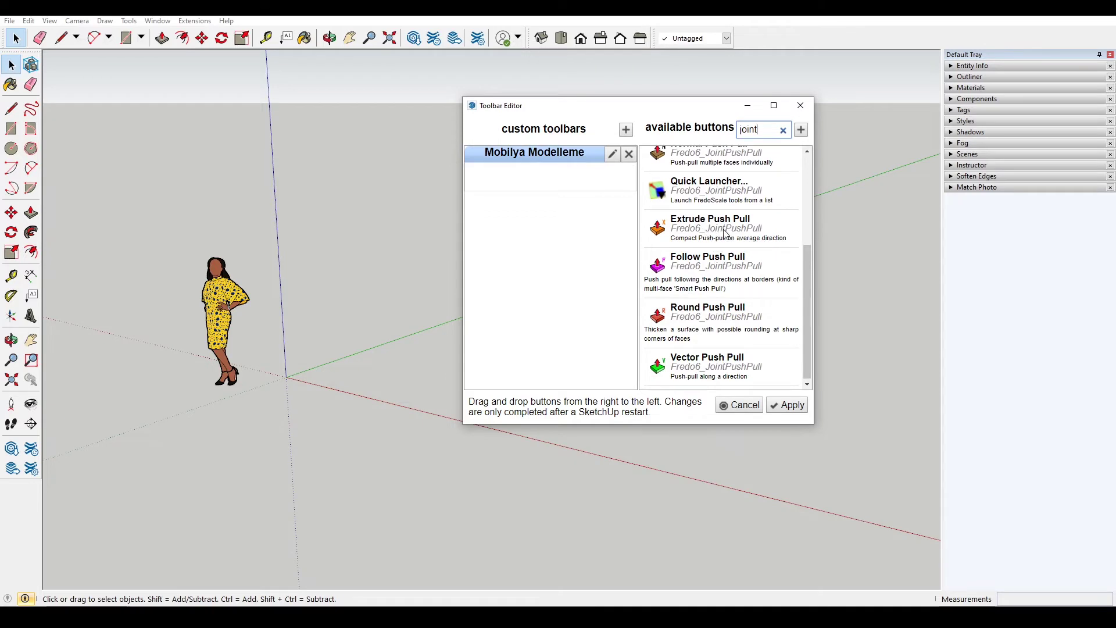
left_click_drag(706, 232, 532, 172)
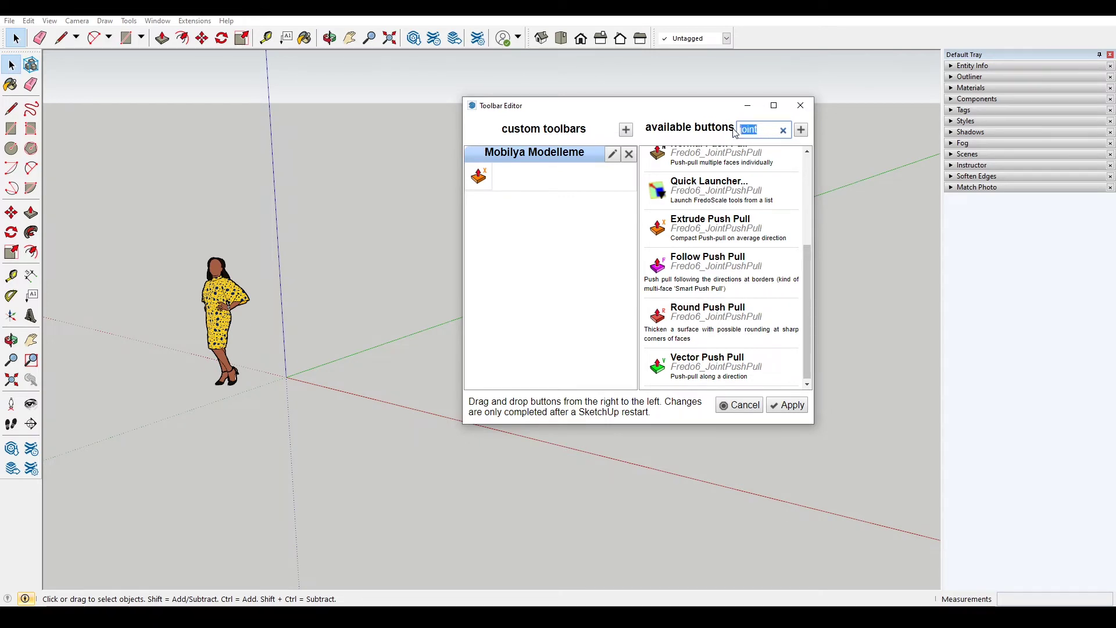
type("offse")
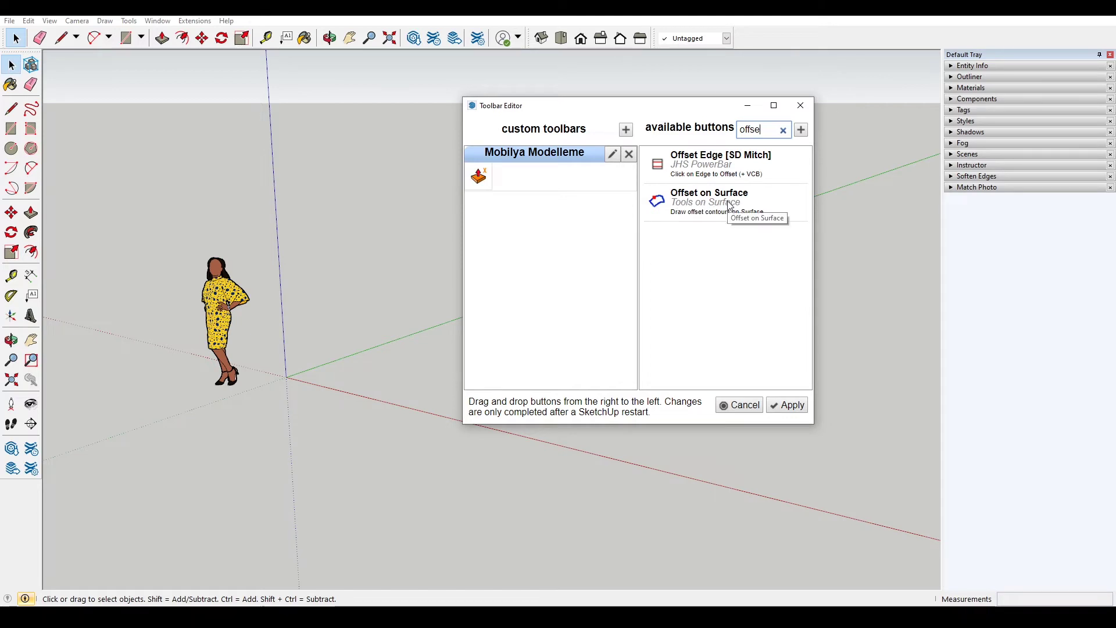
mouse_move(726, 205)
left_mouse_down()
mouse_move(545, 175)
mouse_move(514, 184)
left_mouse_up()
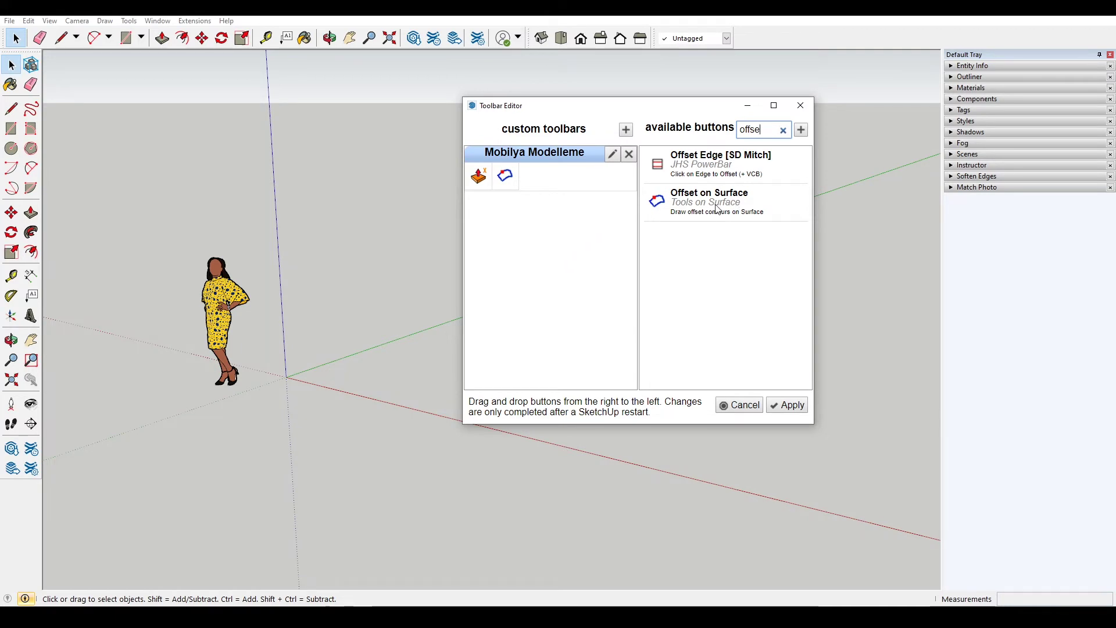
- Search 'face fin' and add JHS PowerBar's Face Finder as the third button
left_click(783, 131)
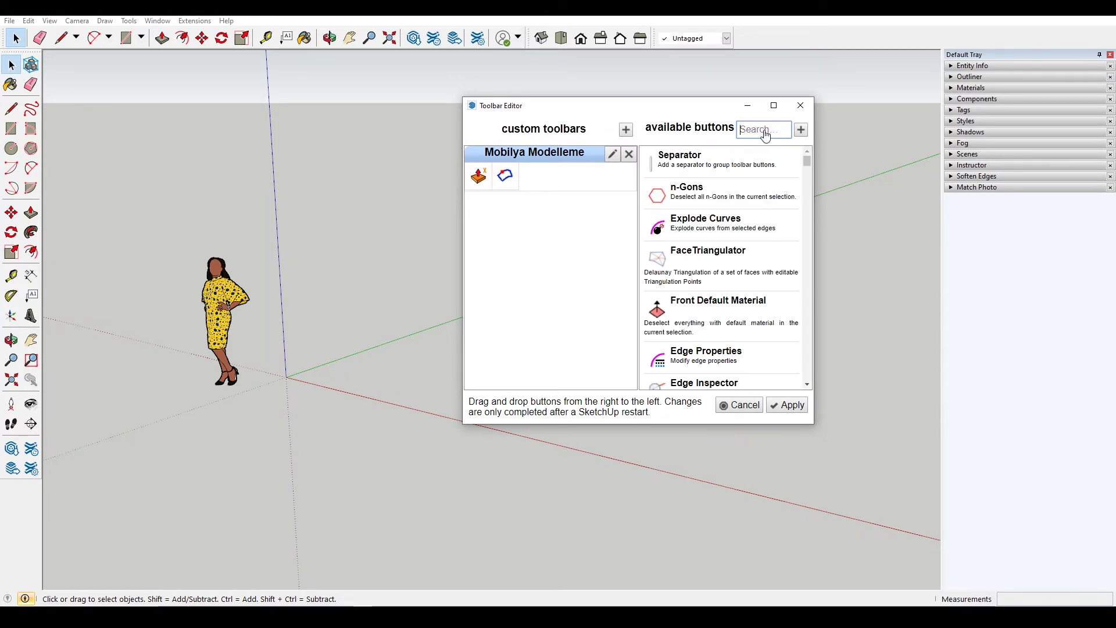
type("jhs")
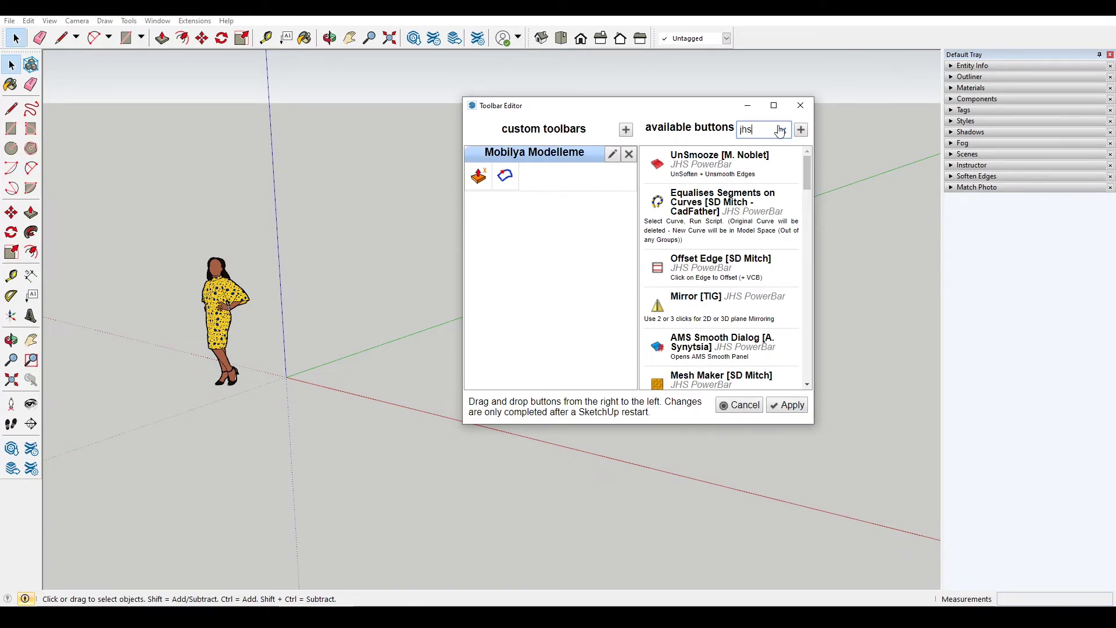
left_click(784, 130)
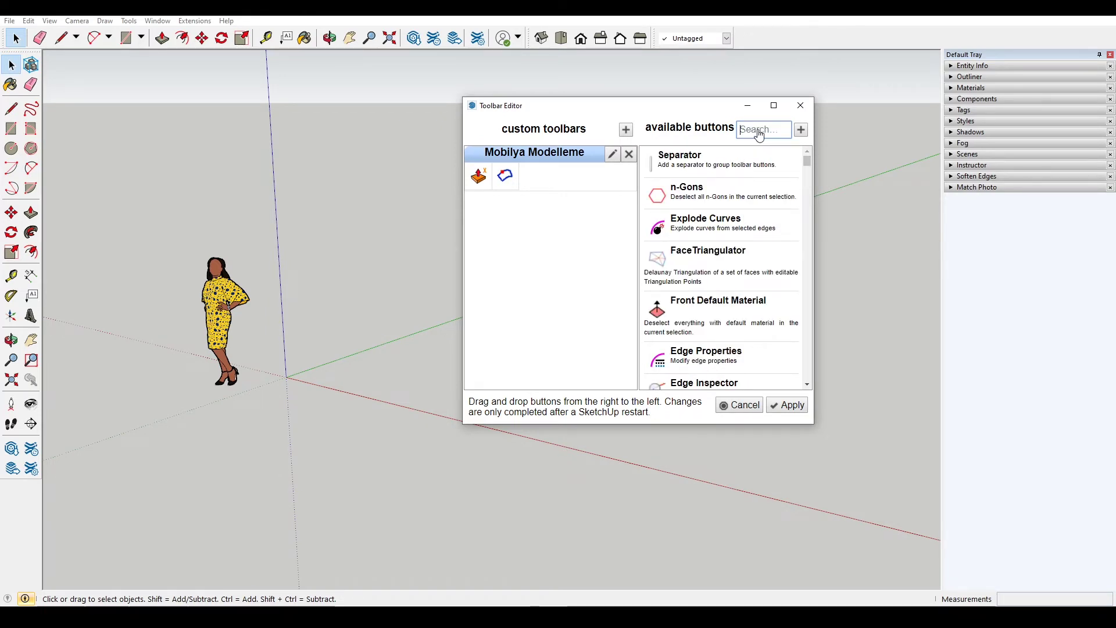
type("face")
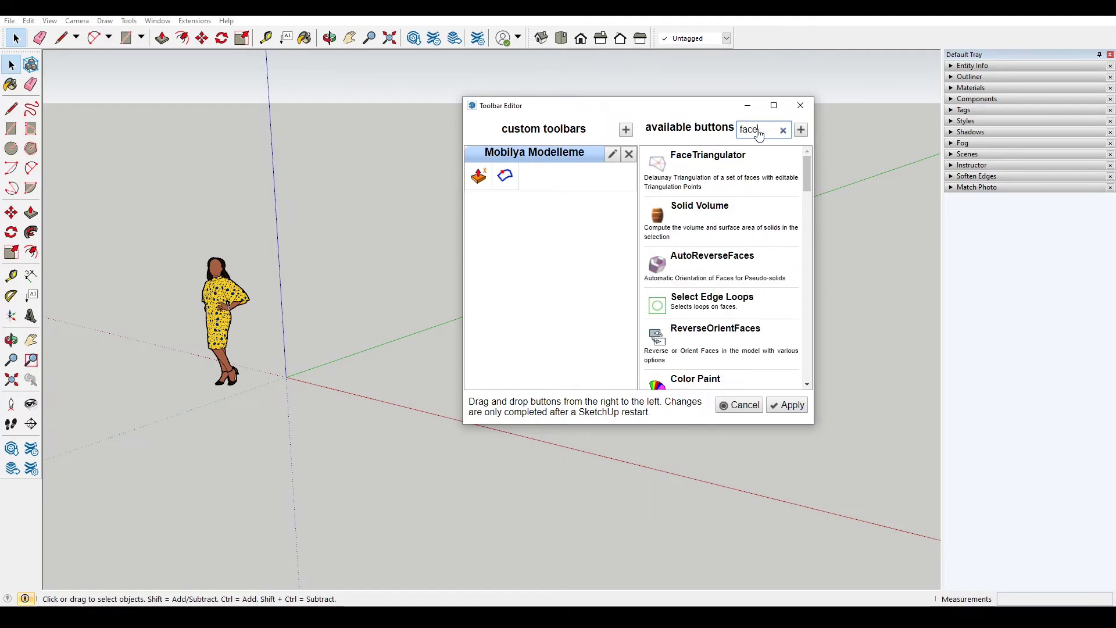
type(" fin")
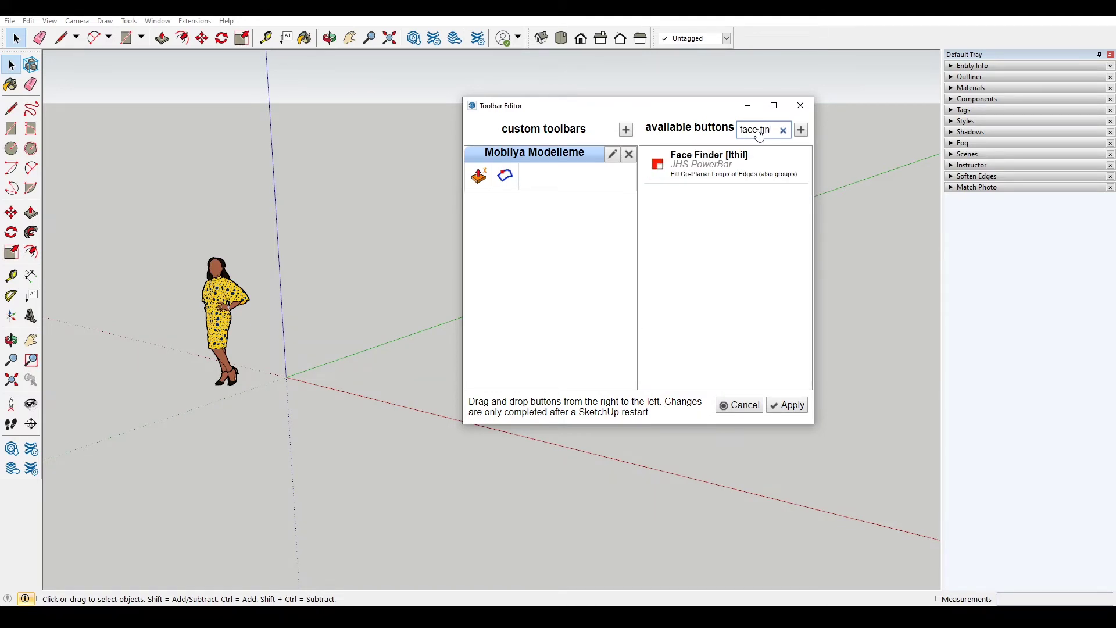
left_click_drag(657, 166, 531, 176)
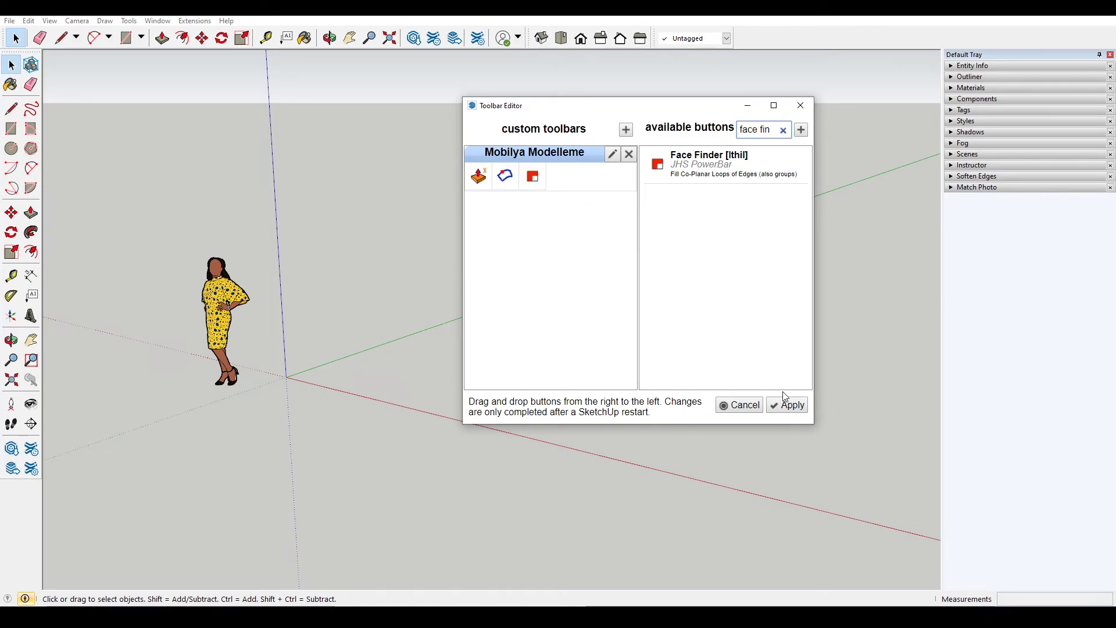
- Apply the edits, move the floating Mobilya Modelleme toolbar onto the canvas, then switch it off
left_click(786, 406)
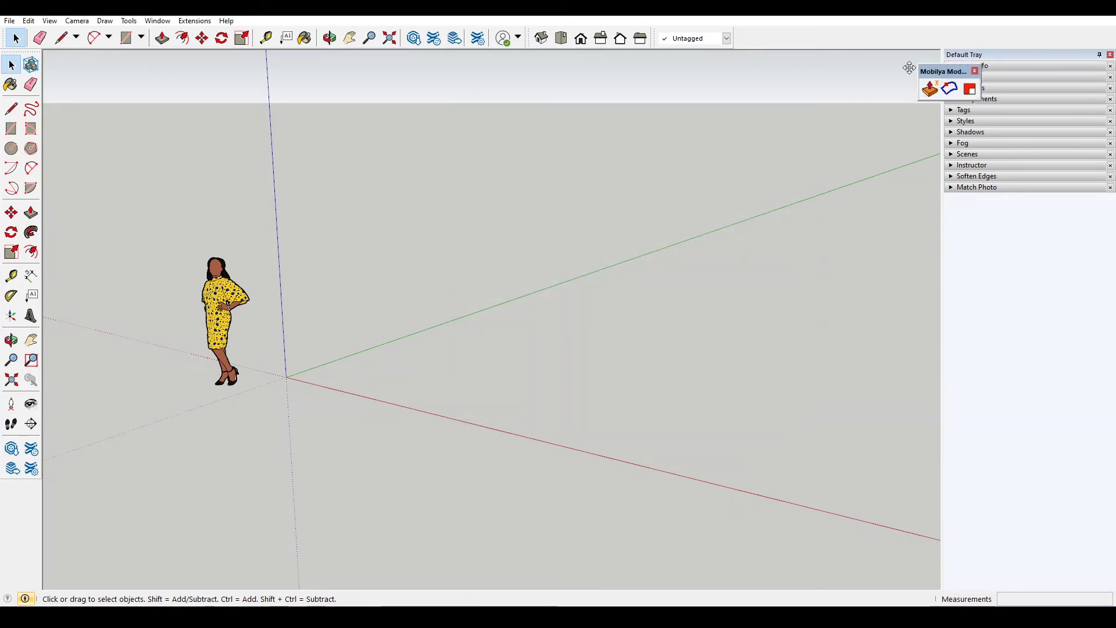
left_click_drag(960, 69, 375, 132)
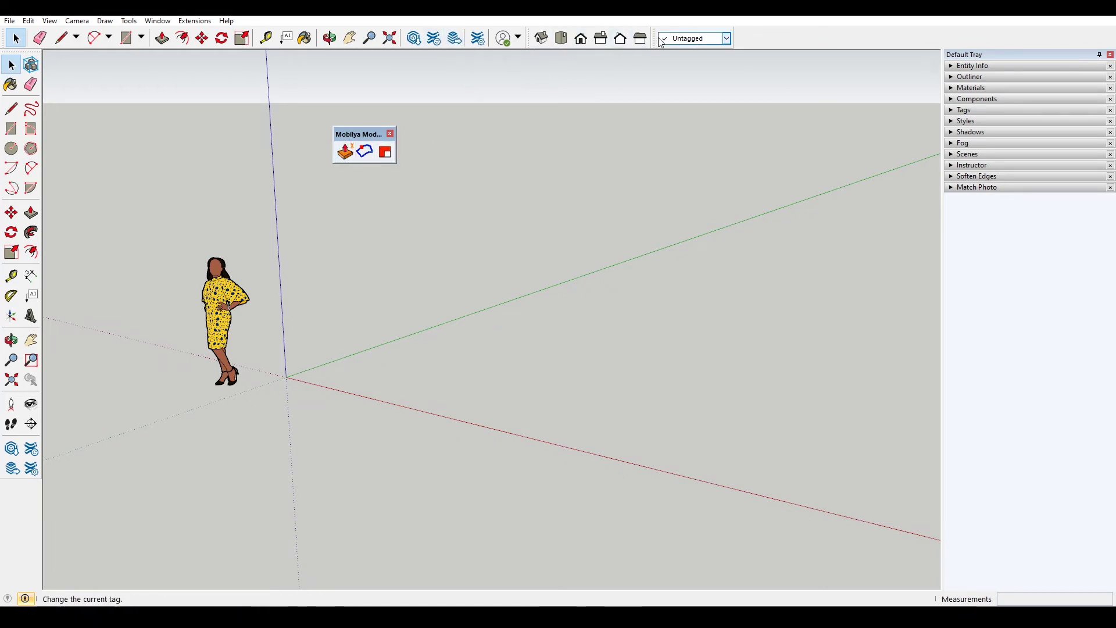
right_click(458, 46)
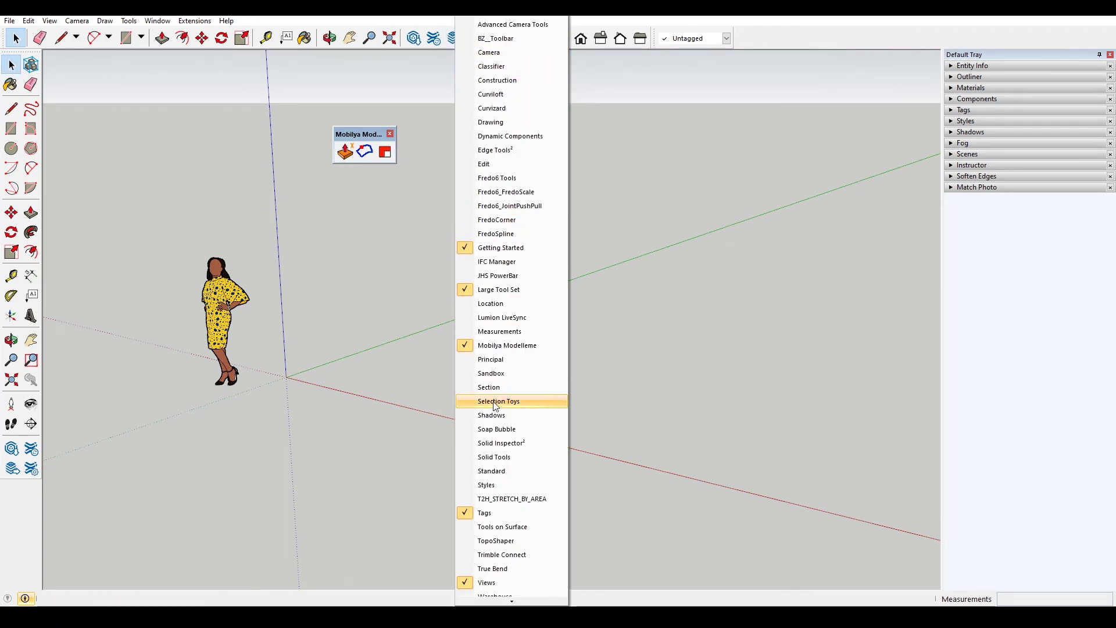
scroll(497, 447, "down", 2)
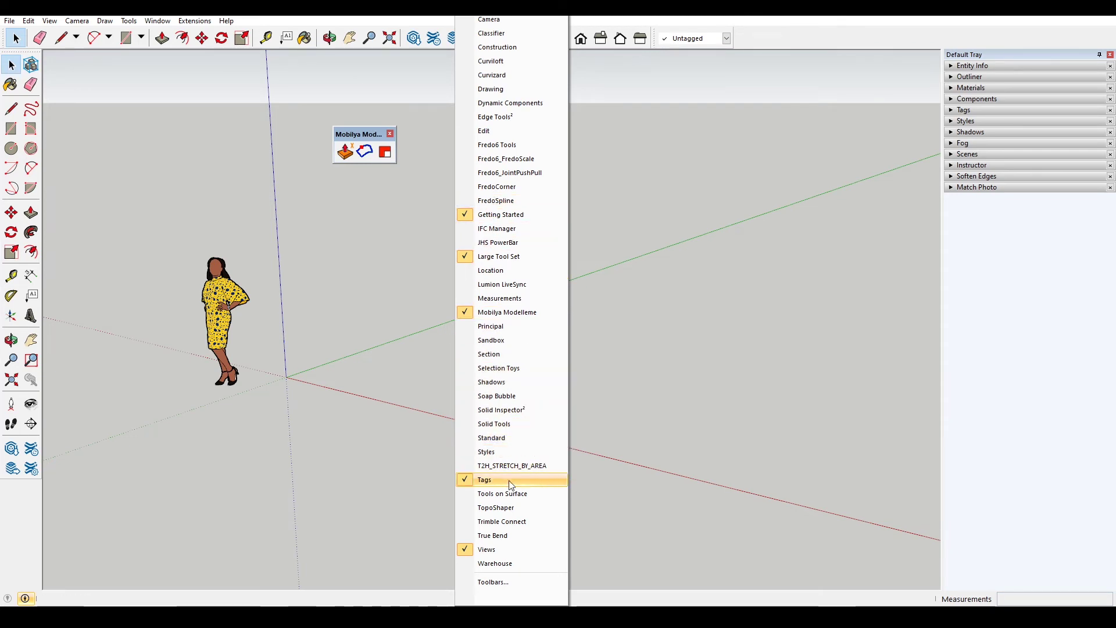
left_click(529, 314)
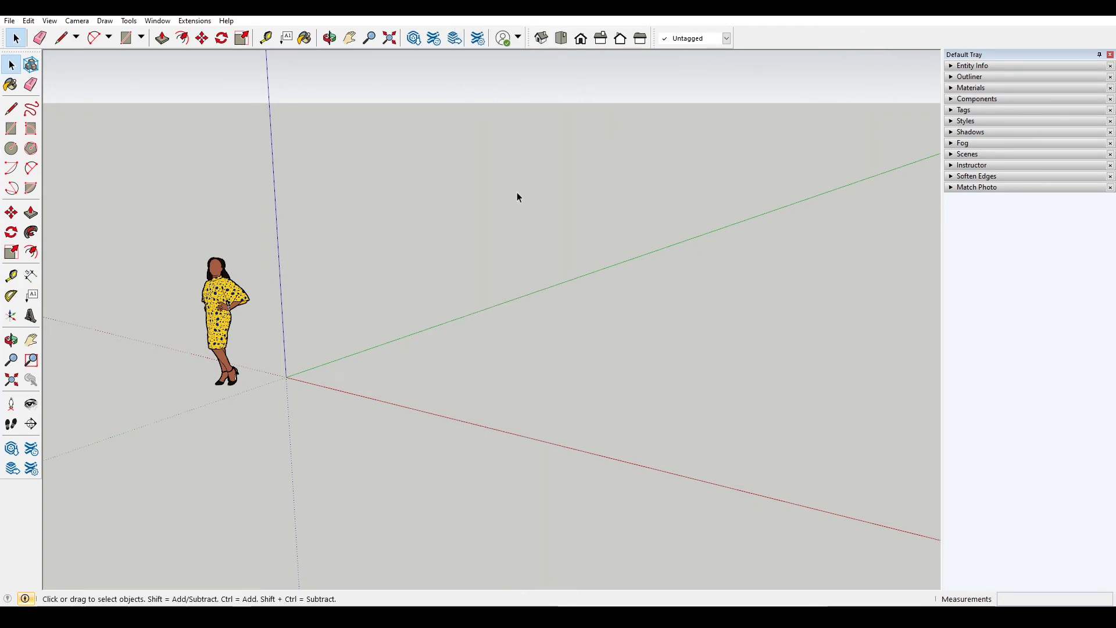
- Re-enable the Mobilya Modelleme toolbar and dock it in the top toolbar row
right_click(517, 38)
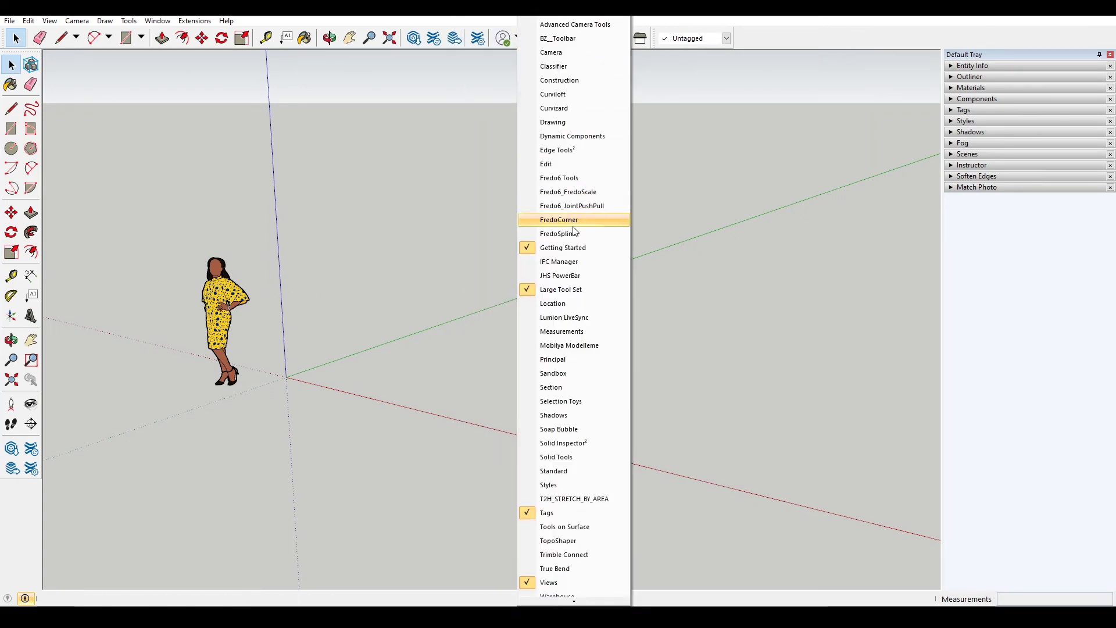
left_click(555, 346)
mouse_move(359, 130)
left_mouse_down()
mouse_move(804, 61)
mouse_move(804, 36)
left_mouse_up()
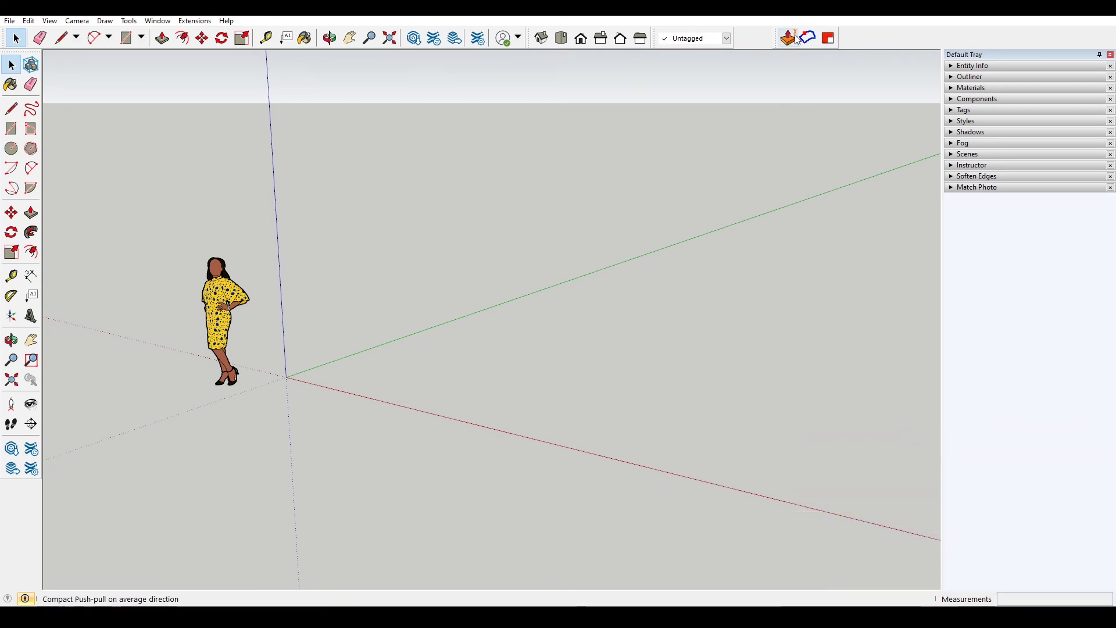
right_click(376, 43)
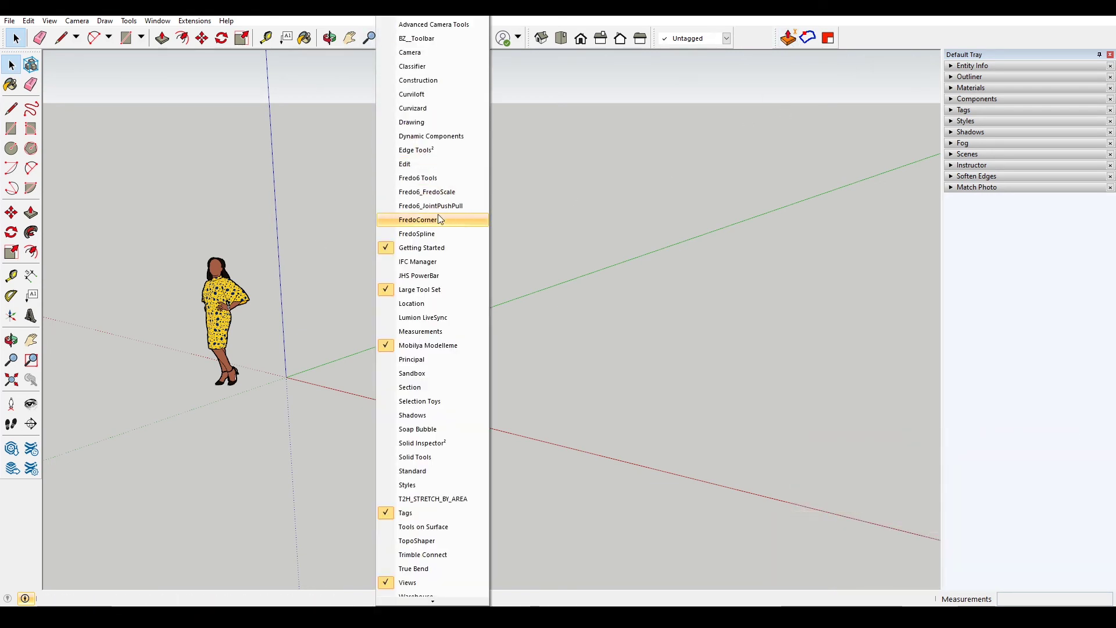
left_click(431, 236)
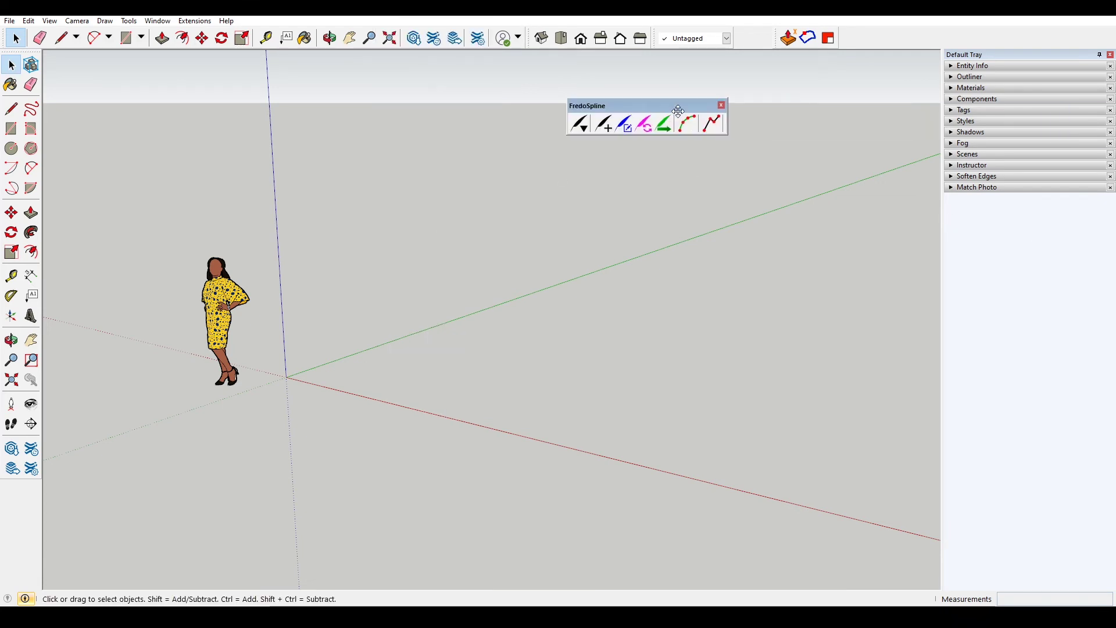
right_click(581, 38)
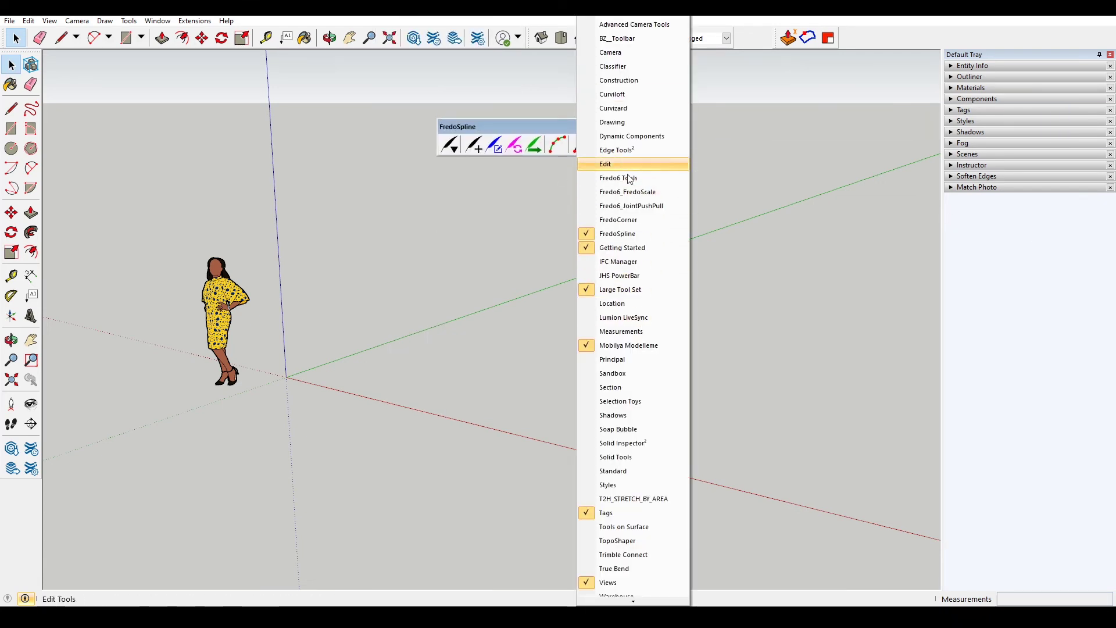
left_click(870, 252)
left_click_drag(715, 100, 638, 128)
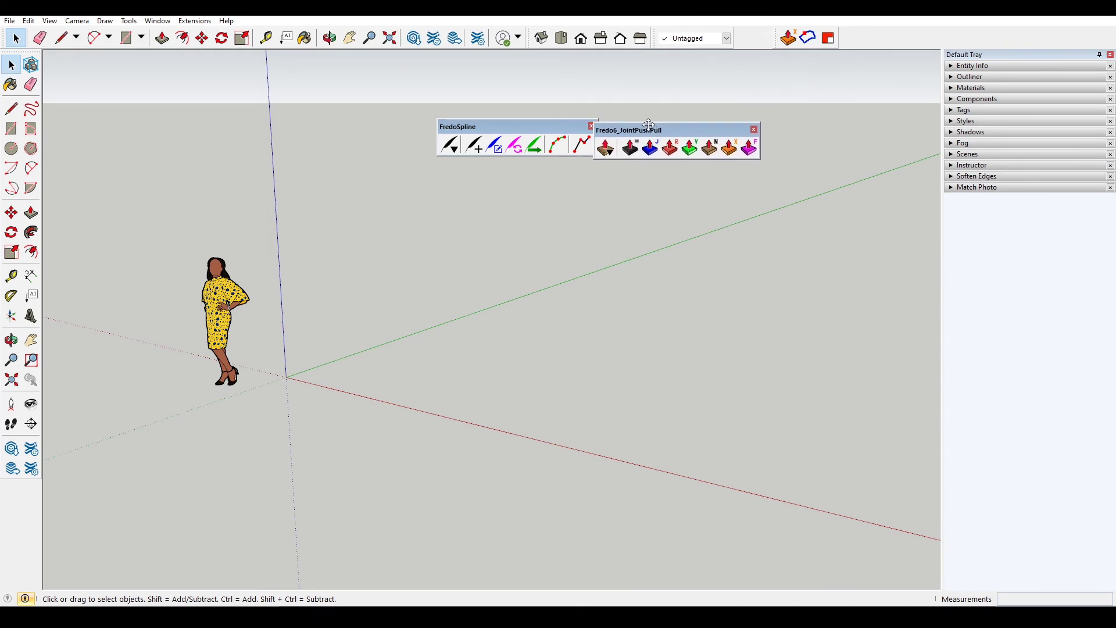
right_click(608, 38)
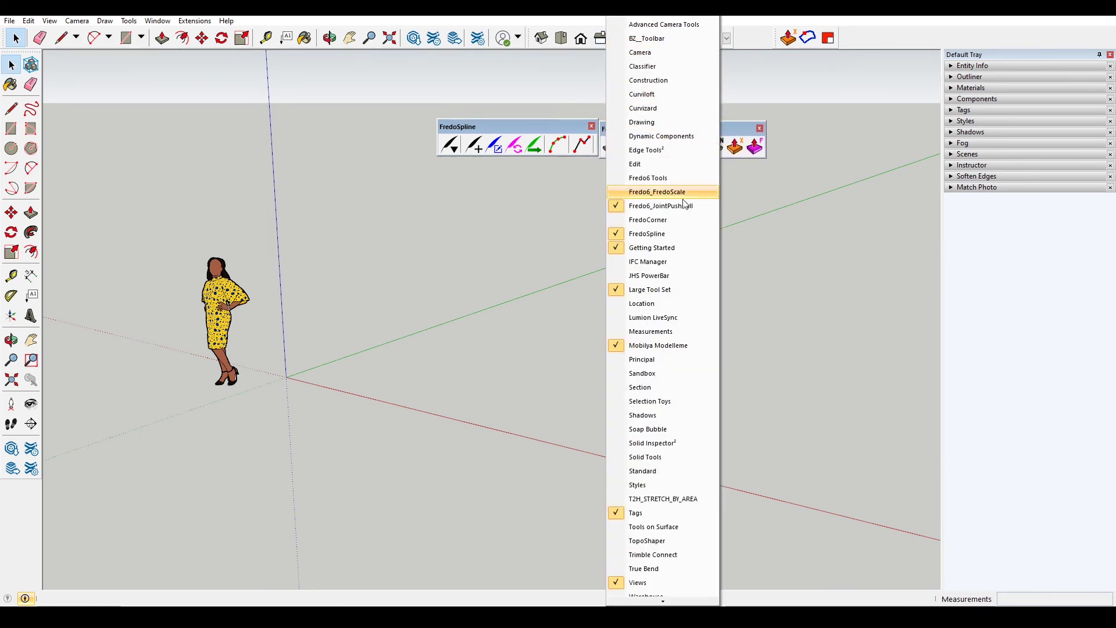
left_click(648, 275)
left_click_drag(616, 60, 663, 85)
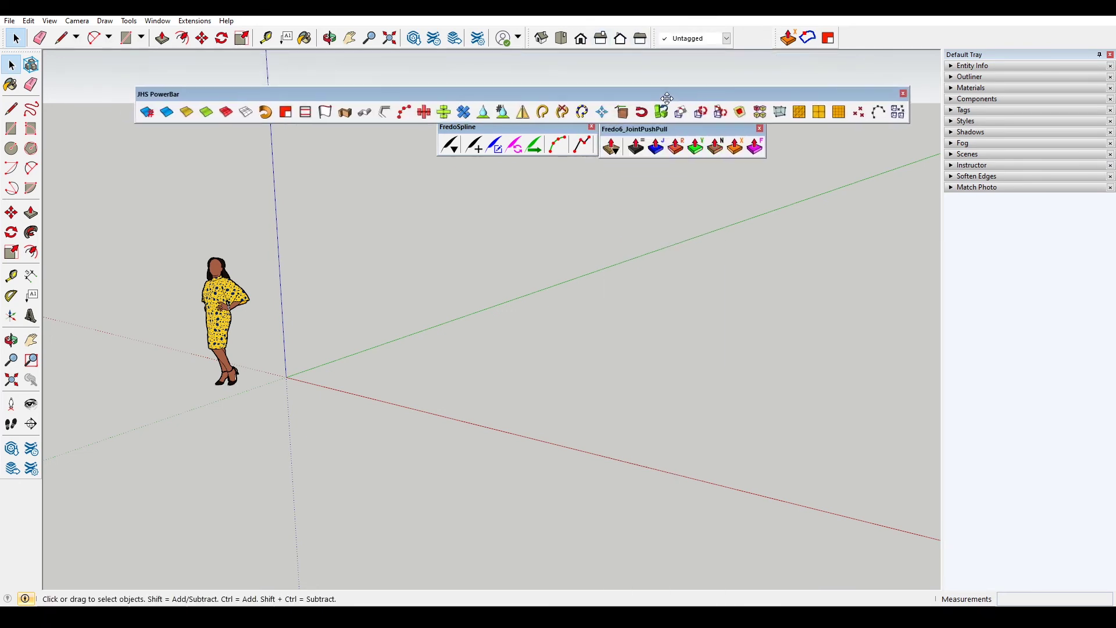
mouse_move(632, 131)
left_mouse_down()
mouse_move(637, 124)
mouse_move(592, 122)
left_mouse_up()
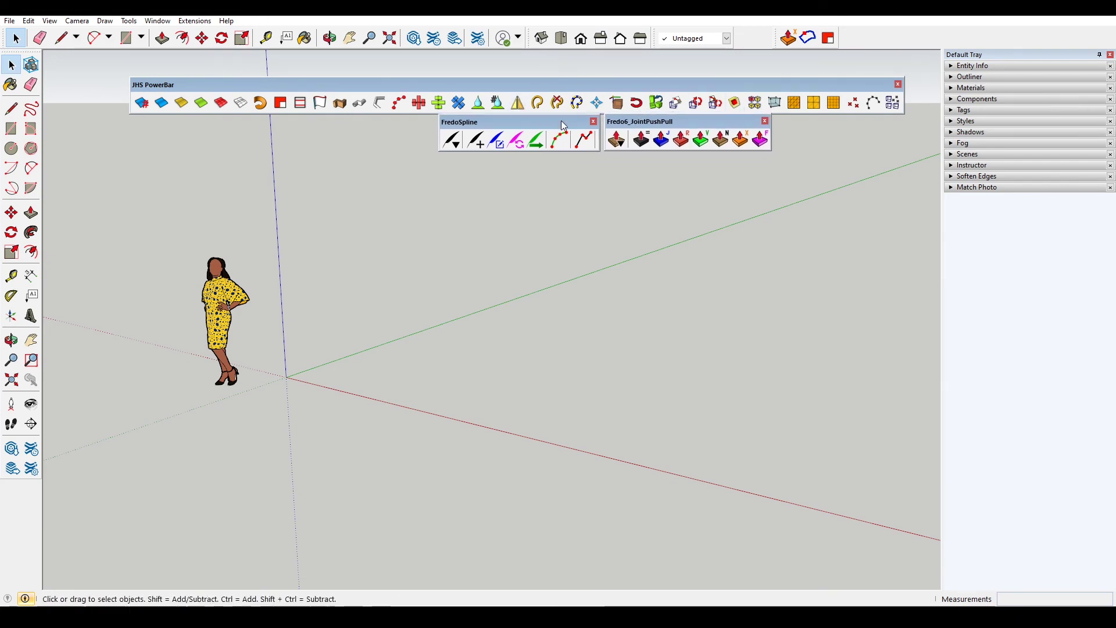
left_click(594, 121)
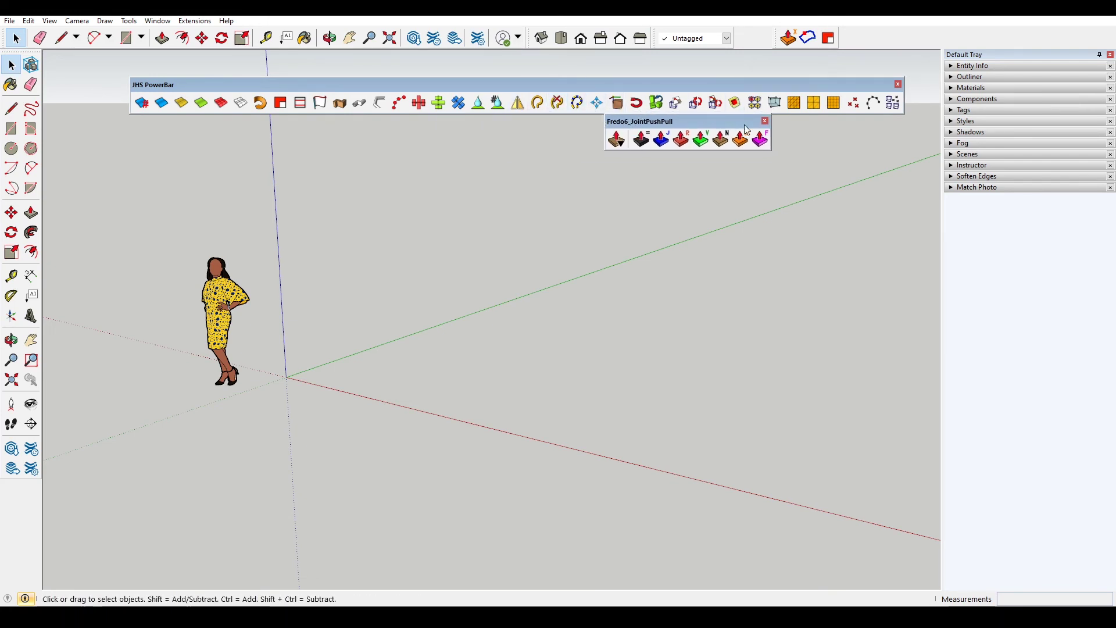
left_click(766, 121)
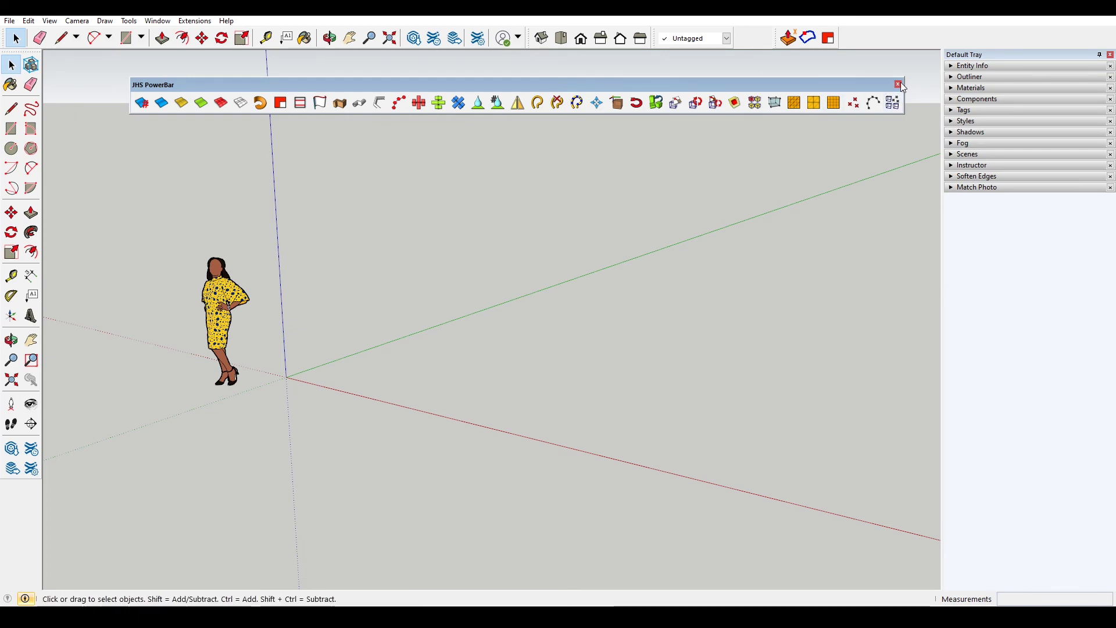
left_click(899, 85)
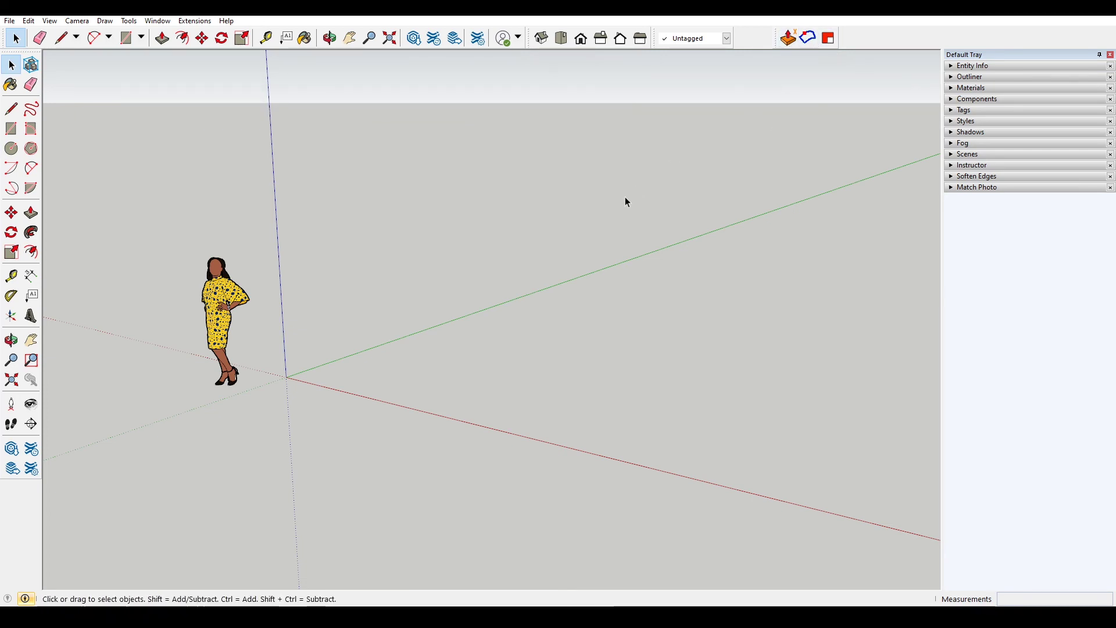
- Reopen the Toolbar Editor from the Window menu
left_click(167, 23)
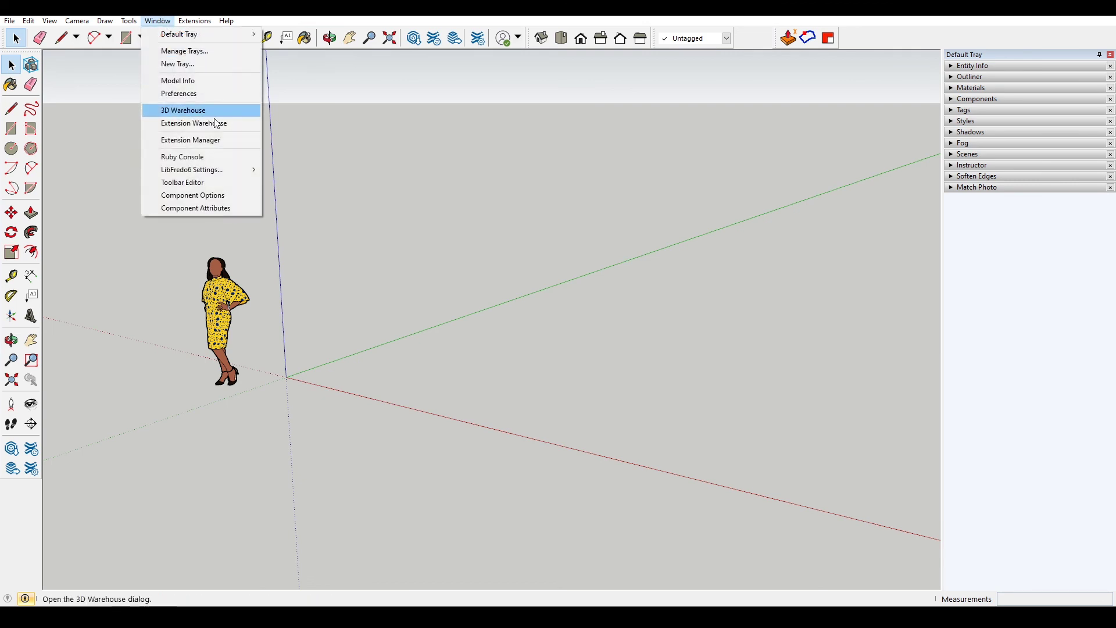
left_click(202, 183)
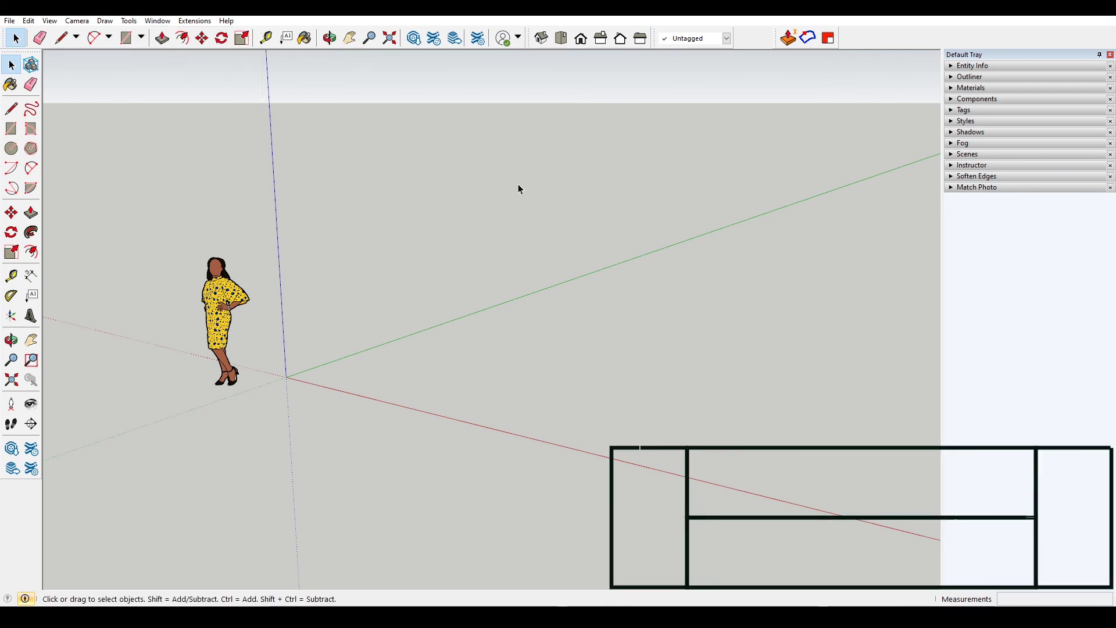